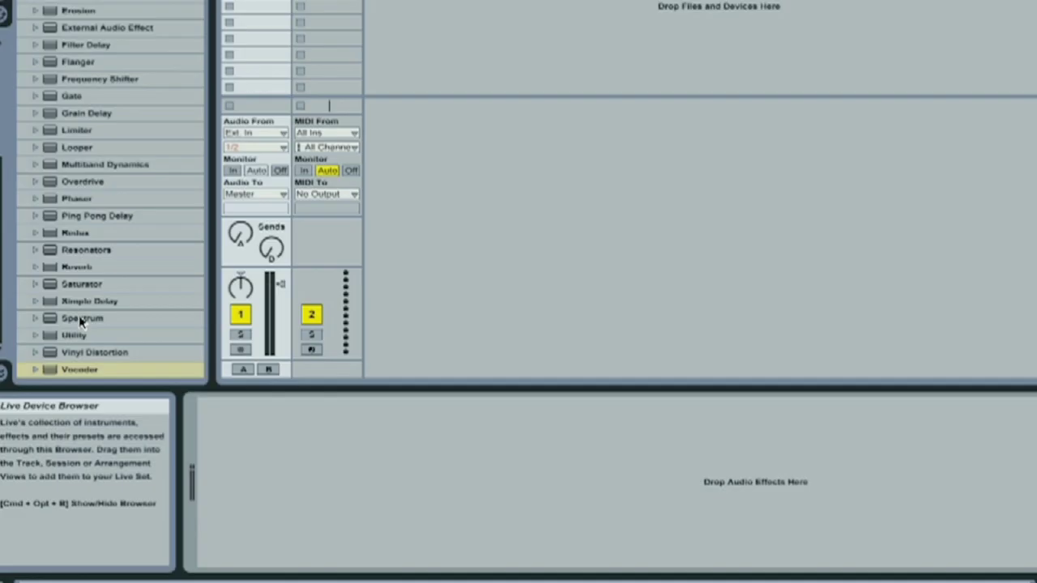
Step: Load the Vocoder, audition loops, then drop XF_120bpm_LP017.wav into track 1's clip slot and play it
{"action": "double_click", "coordinate": [81, 371]}
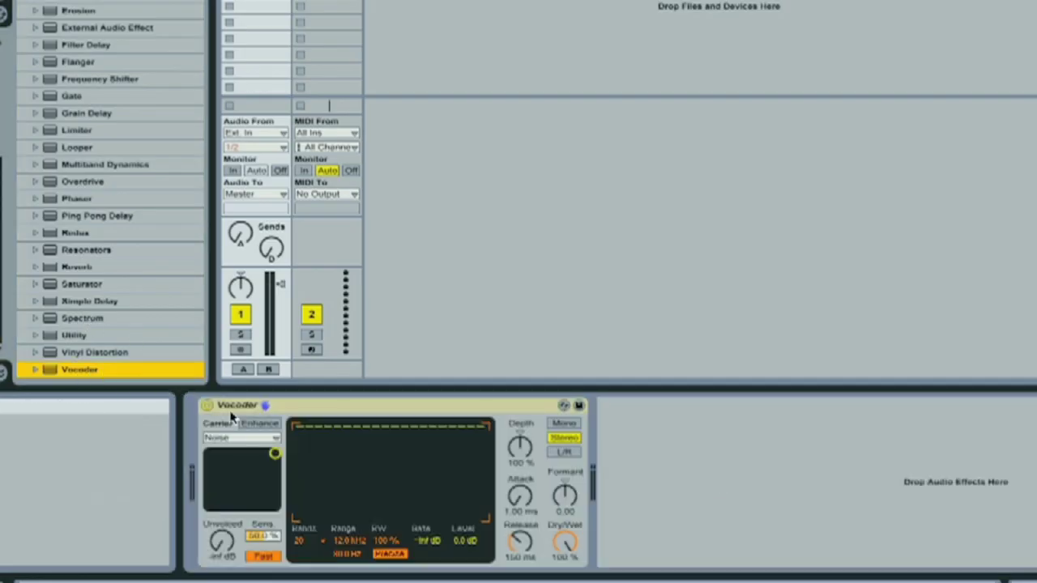
{"action": "left_click", "coordinate": [16, 10]}
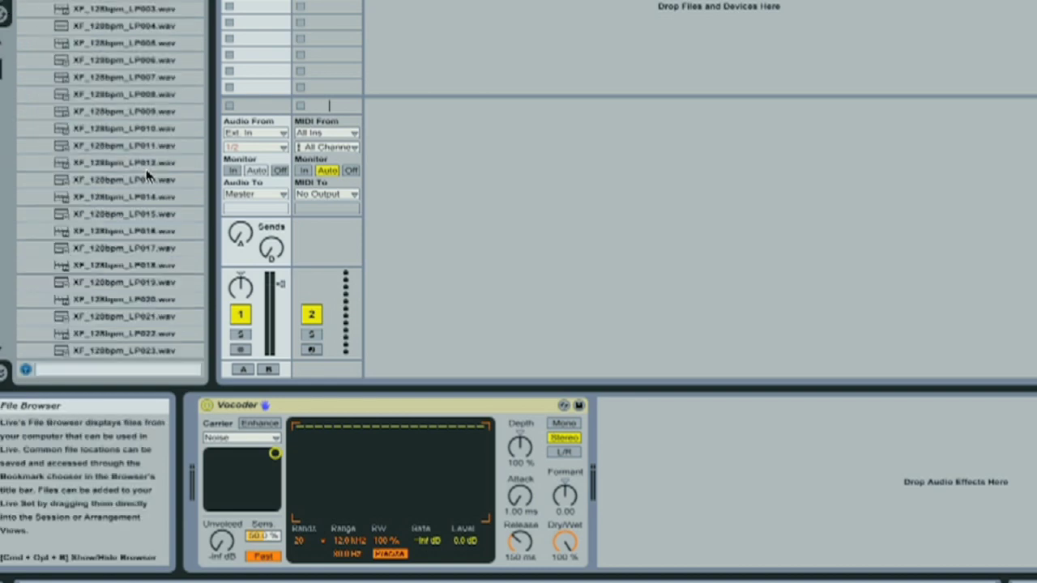
{"action": "left_click", "coordinate": [122, 214]}
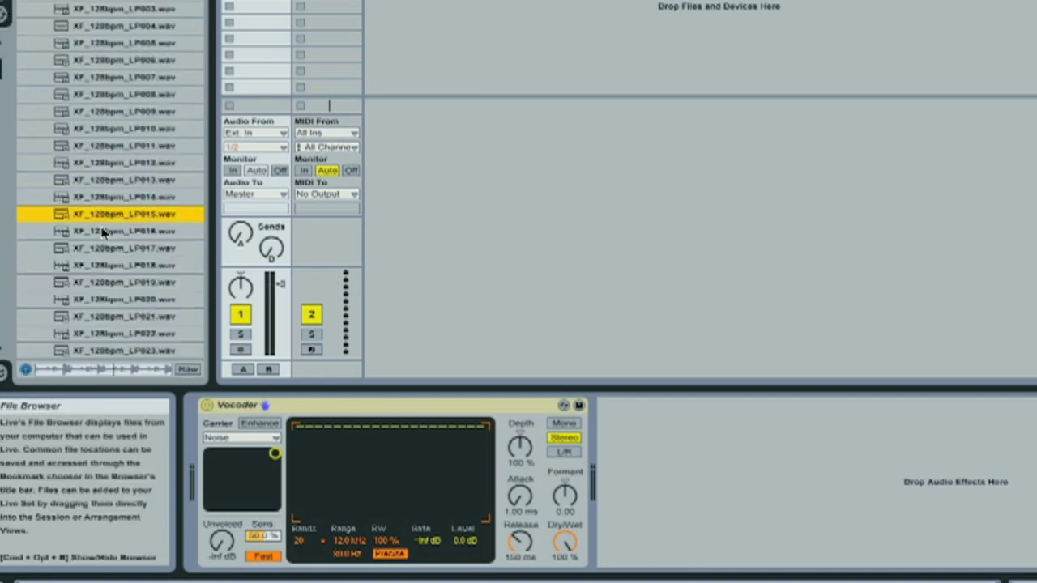
{"action": "left_click", "coordinate": [102, 231]}
{"action": "left_click", "coordinate": [97, 250]}
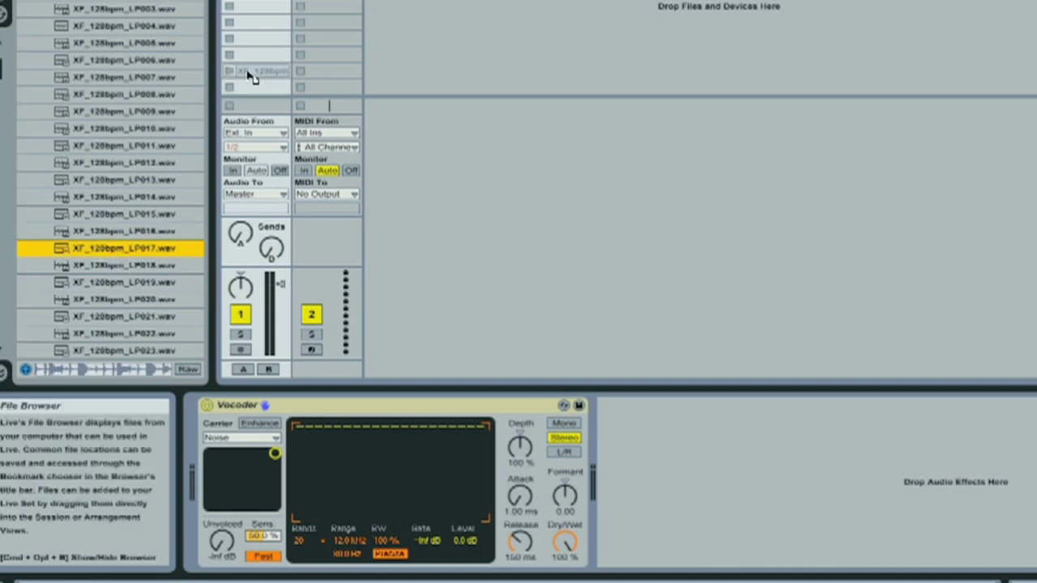
{"action": "left_click_drag", "start_coordinate": [243, 36], "coordinate": [247, 22]}
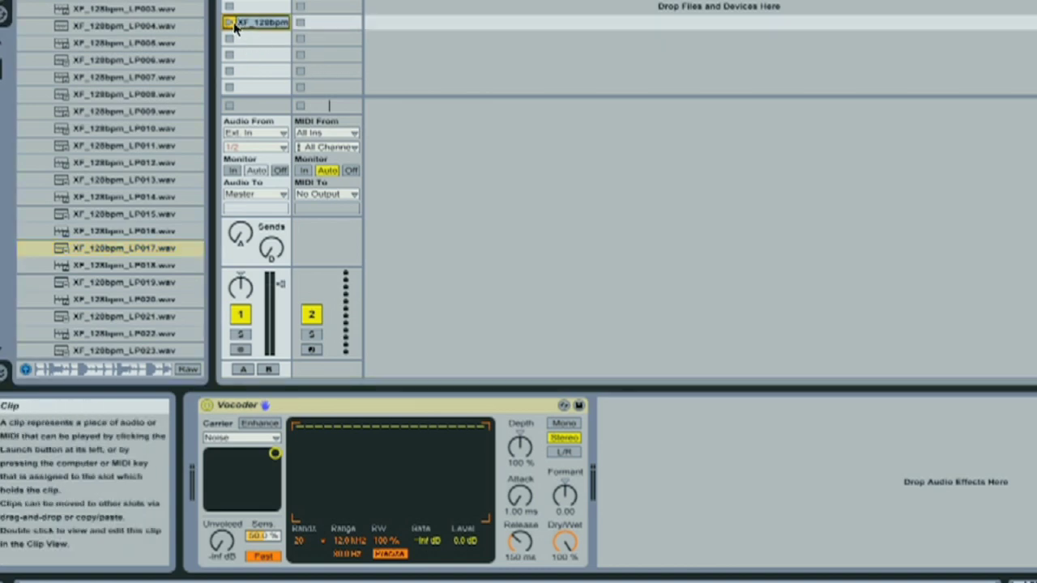
{"action": "left_click", "coordinate": [230, 24]}
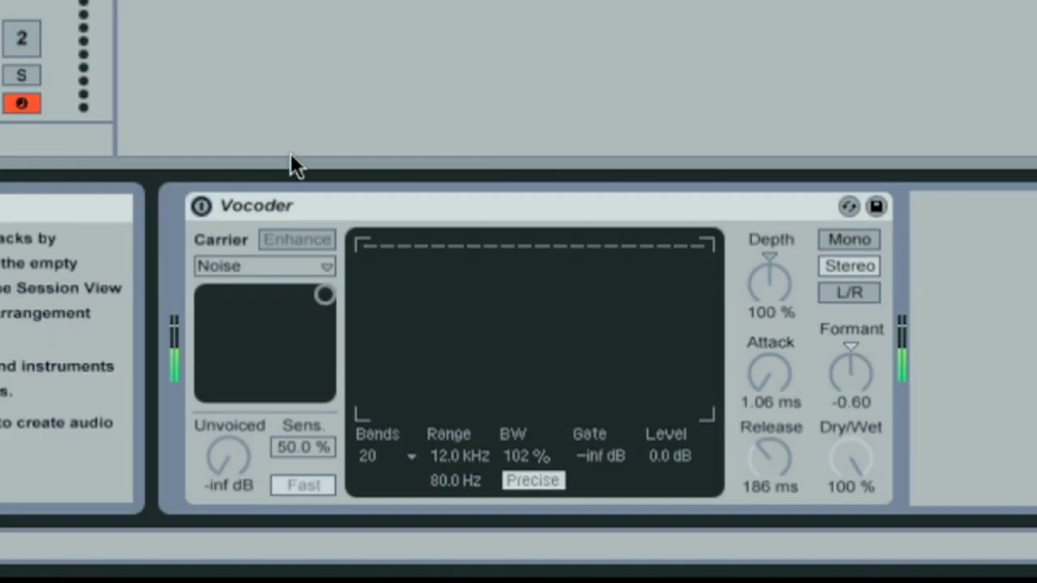
Step: Switch the Vocoder on and raise its Gate threshold with the arrow keys
{"action": "left_click", "coordinate": [200, 206]}
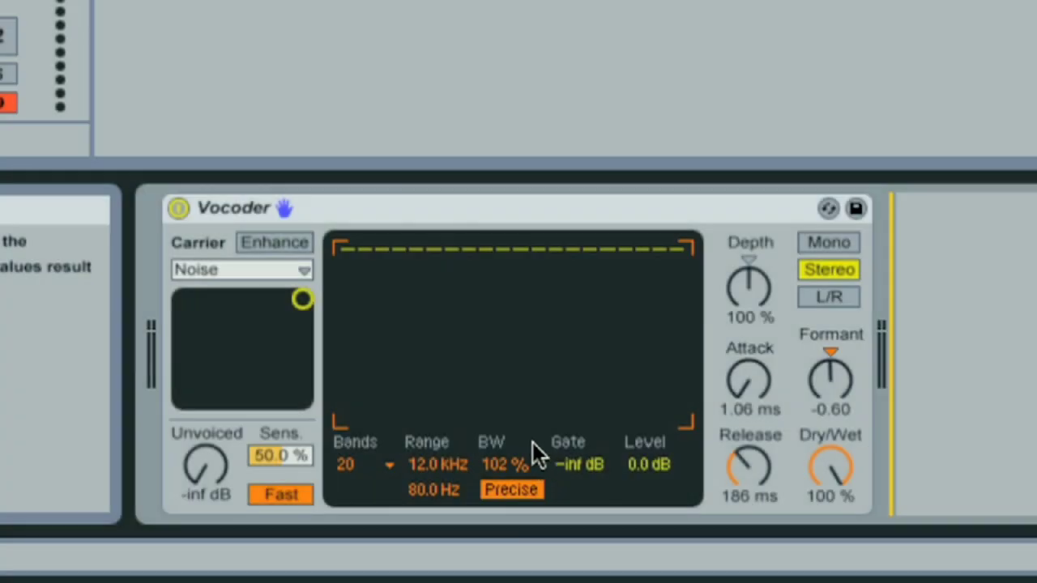
{"action": "left_click", "coordinate": [580, 475]}
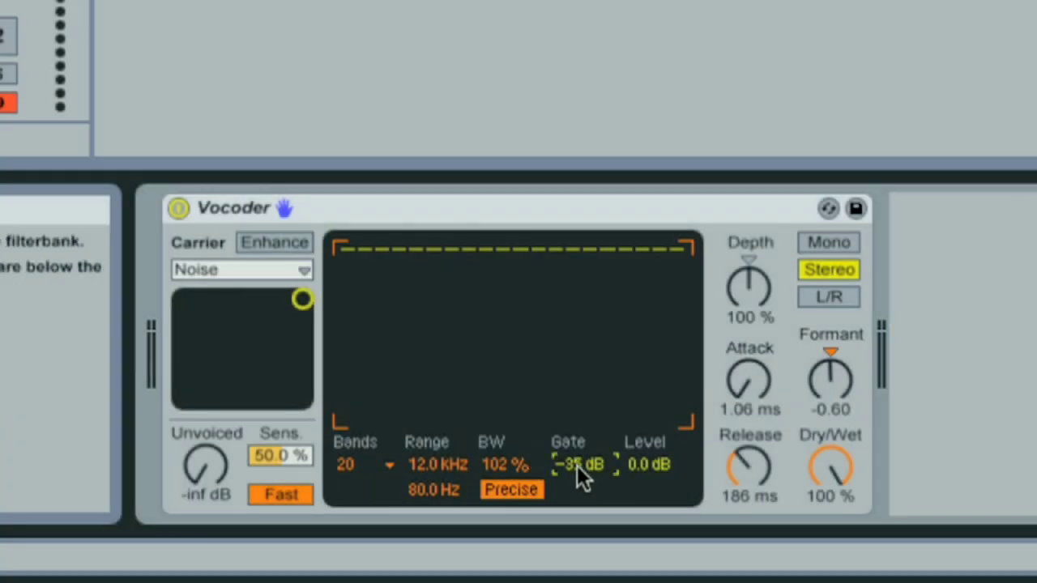
{"action": "key", "text": "Up"}
{"action": "key", "text": "Up"}
{"action": "key", "text": "Up"}
{"action": "key", "text": "Up"}
{"action": "key", "text": "Up"}
{"action": "key", "text": "Up"}
{"action": "key", "text": "Up"}
{"action": "key", "text": "Up"}
{"action": "key", "text": "Up"}
{"action": "key", "text": "Up"}
{"action": "key", "text": "Up"}
{"action": "key", "text": "Up"}
{"action": "key", "text": "Up"}
{"action": "key", "text": "Up"}
{"action": "key", "text": "Up"}
{"action": "key", "text": "Up"}
{"action": "key", "text": "Up"}
{"action": "key", "text": "Up"}
{"action": "key", "text": "Up"}
{"action": "key", "text": "Up"}
{"action": "key", "text": "Up"}
{"action": "key", "text": "Up"}
{"action": "key", "text": "Up"}
{"action": "key", "text": "Up"}
{"action": "key", "text": "Up"}
{"action": "key", "text": "Up"}
{"action": "key", "text": "Up"}
{"action": "key", "text": "Up"}
{"action": "key", "text": "Up"}
{"action": "key", "text": "Up"}
{"action": "key", "text": "Up"}
{"action": "key", "text": "Up"}
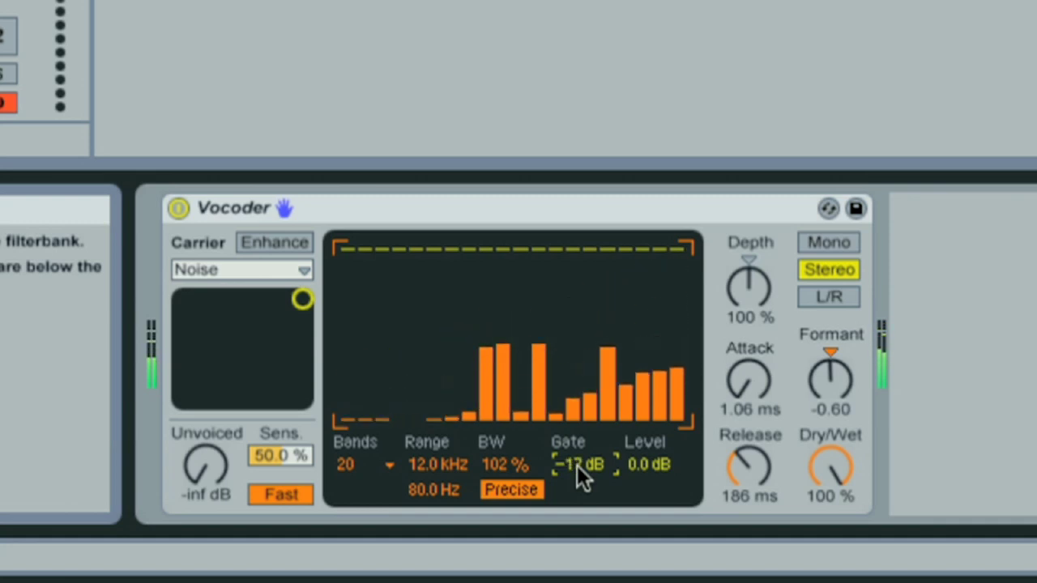
{"action": "key", "text": "Up"}
{"action": "key", "text": "Up"}
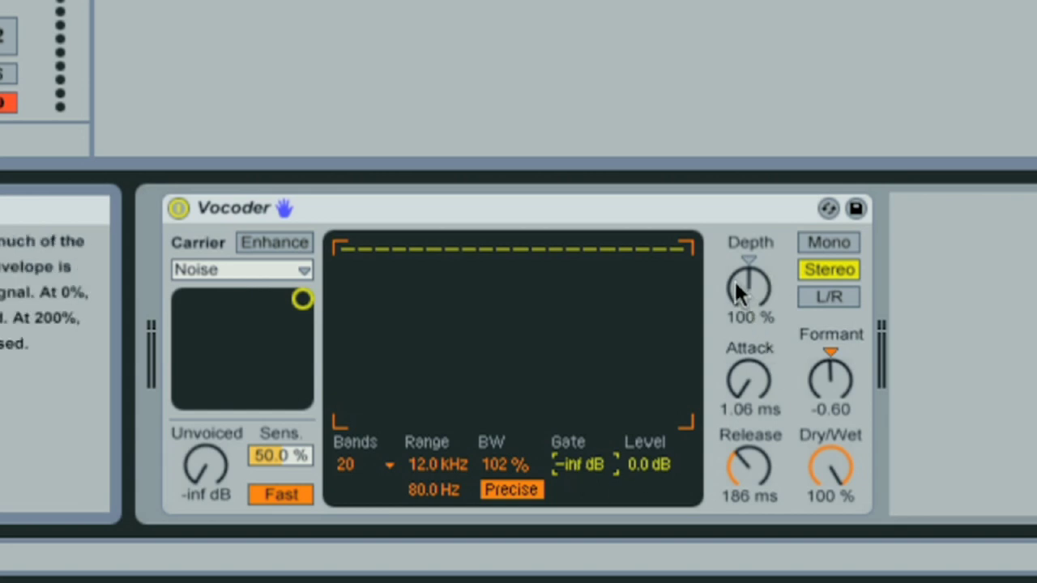
Step: Lower the Vocoder's Depth, then reset it to its 100 % default
{"action": "left_click_drag", "start_coordinate": [743, 290], "coordinate": [748, 293]}
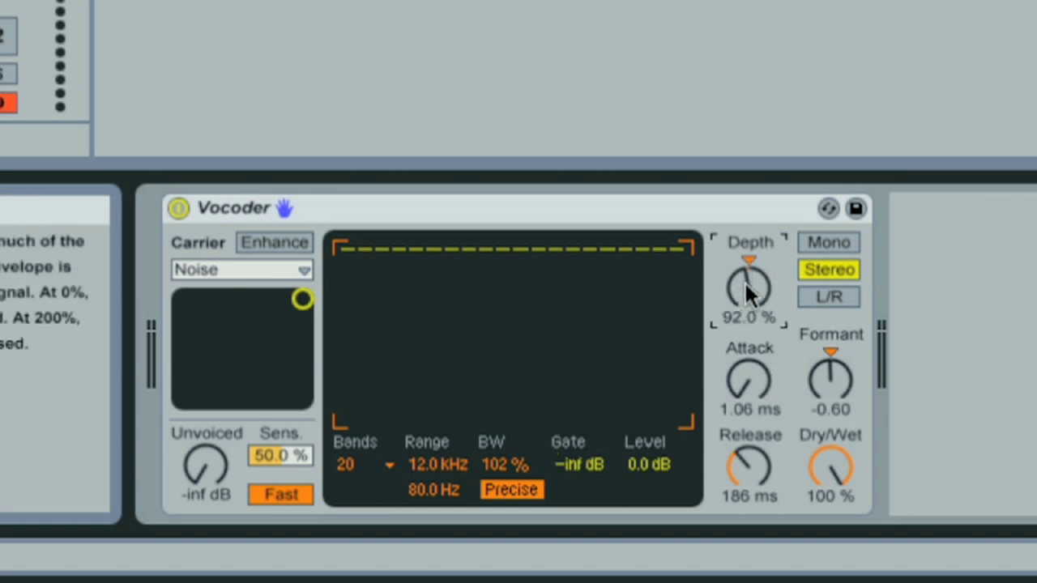
{"action": "left_click_drag", "start_coordinate": [746, 283], "coordinate": [745, 283]}
{"action": "key", "text": "Delete"}
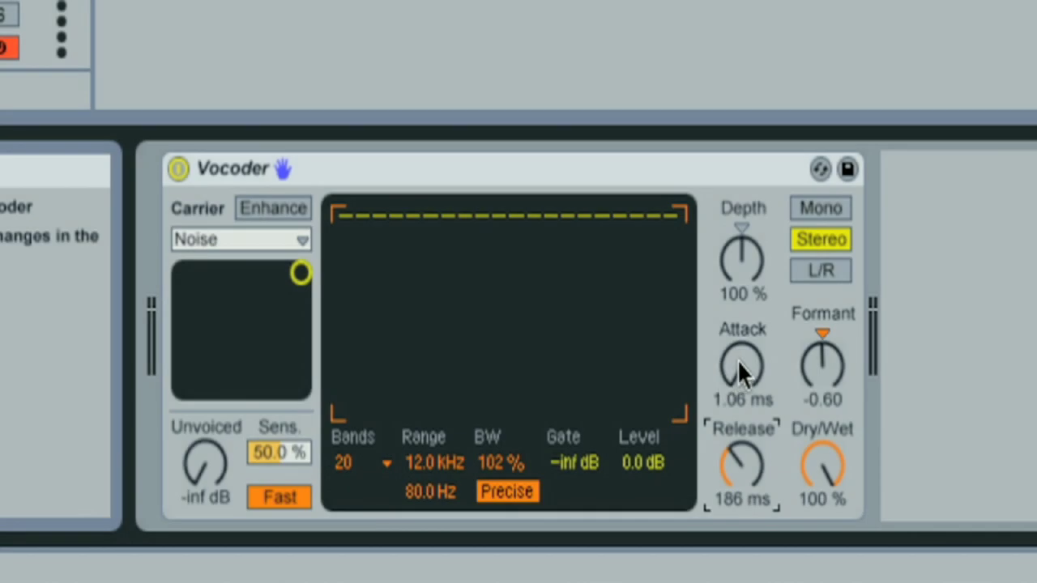
Step: Raise the Vocoder's Attack time, then bring it back down to 1.00 ms
{"action": "scroll", "coordinate": [737, 359], "scroll_direction": "up", "scroll_amount": 5}
{"action": "scroll", "coordinate": [738, 361], "scroll_direction": "up", "scroll_amount": 20}
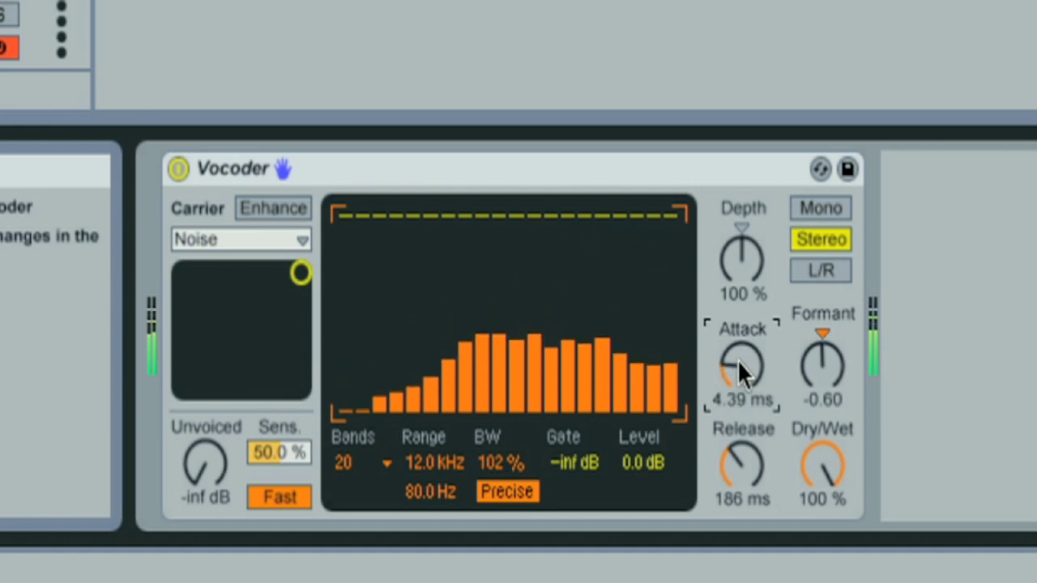
{"action": "scroll", "coordinate": [737, 360], "scroll_direction": "down", "scroll_amount": 2}
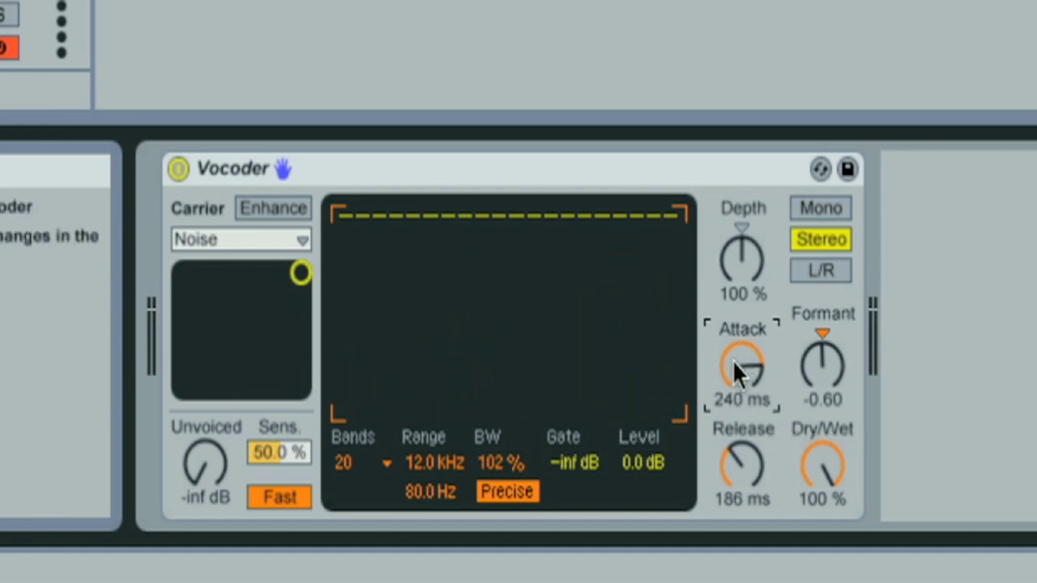
{"action": "scroll", "coordinate": [732, 362], "scroll_direction": "down", "scroll_amount": 15}
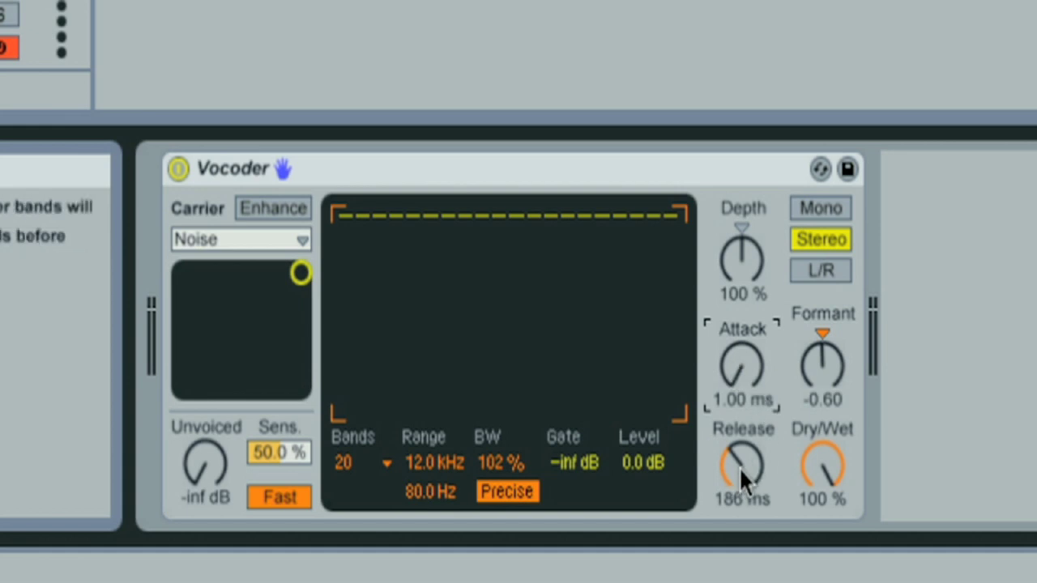
Step: Raise Release to 1.95 s, then return it to 186 ms
{"action": "scroll", "coordinate": [739, 468], "scroll_direction": "up", "scroll_amount": 5}
{"action": "scroll", "coordinate": [738, 467], "scroll_direction": "up", "scroll_amount": 10}
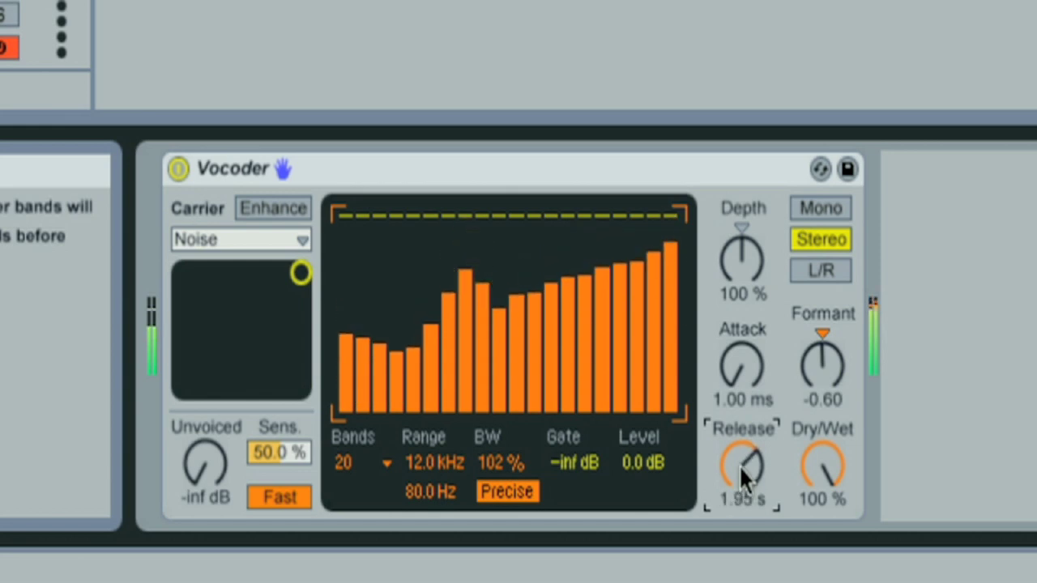
{"action": "scroll", "coordinate": [741, 468], "scroll_direction": "down", "scroll_amount": 3}
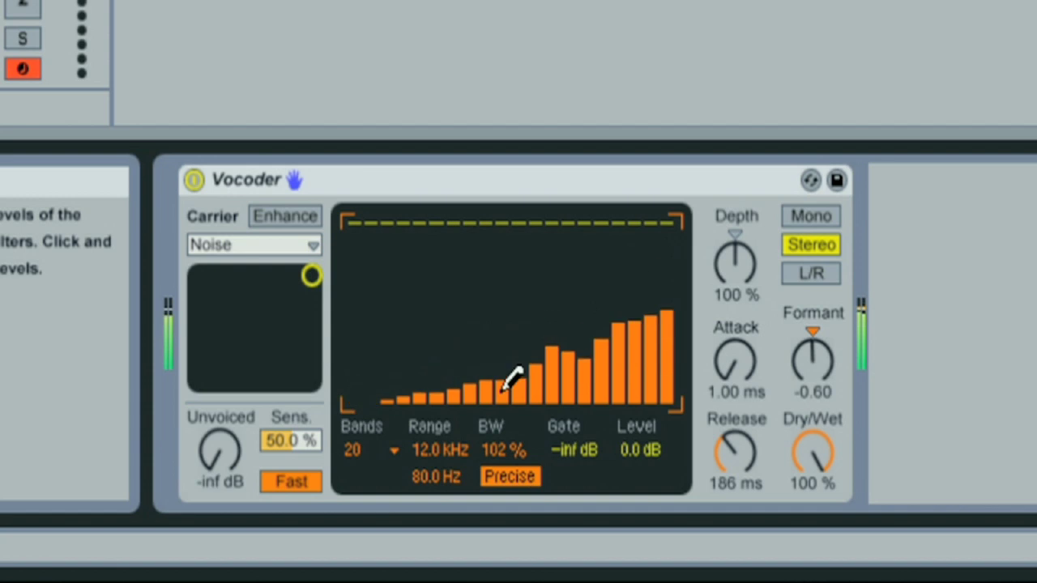
Step: Switch the Vocoder to 32 bands and redraw band levels sloping down, then rising on the right
{"action": "left_click", "coordinate": [356, 455]}
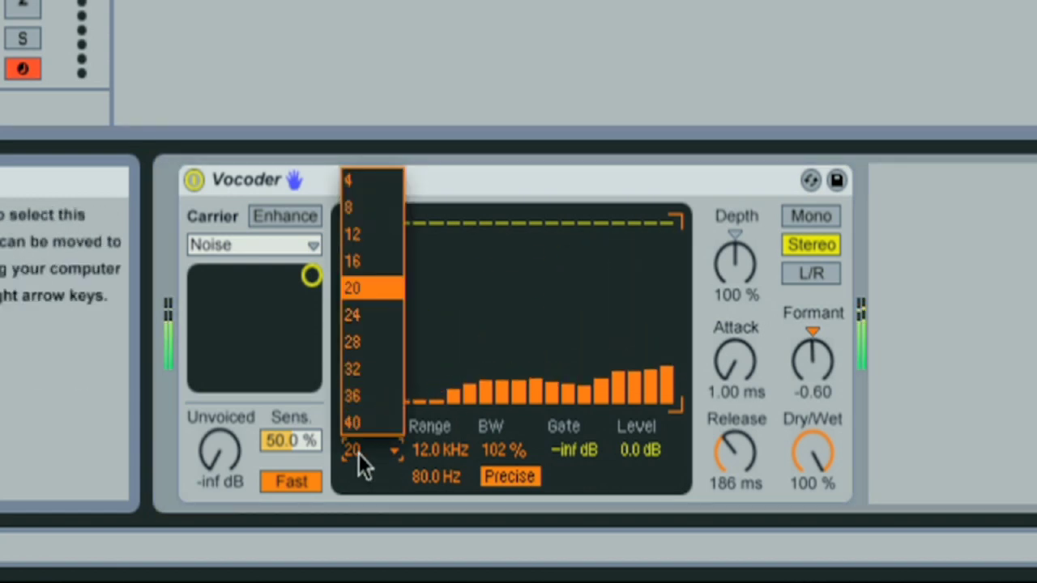
{"action": "key", "text": "Escape"}
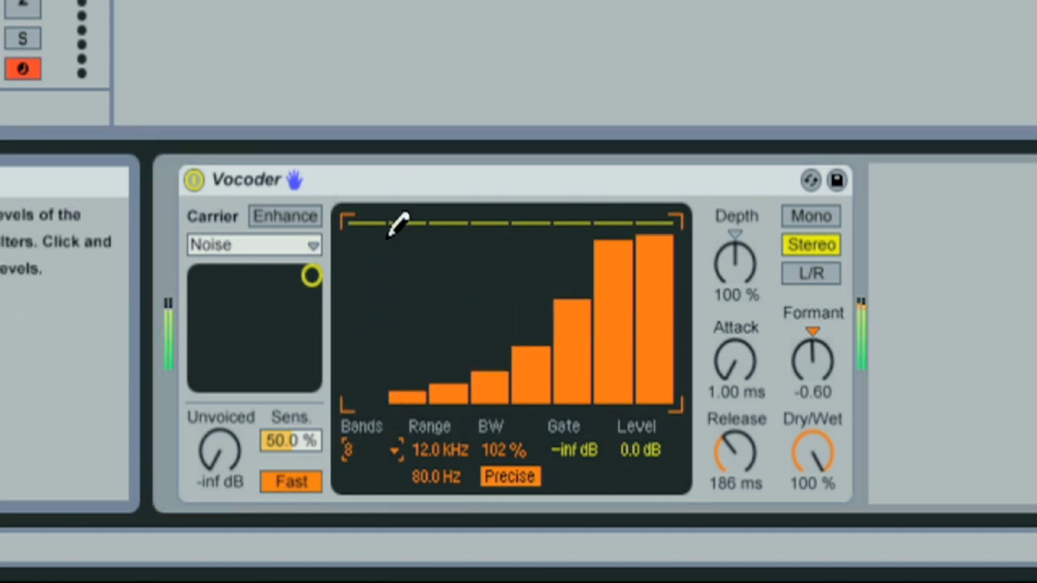
{"action": "mouse_move", "coordinate": [361, 261]}
{"action": "left_mouse_down"}
{"action": "mouse_move", "coordinate": [404, 283]}
{"action": "mouse_move", "coordinate": [484, 287]}
{"action": "mouse_move", "coordinate": [530, 235]}
{"action": "mouse_move", "coordinate": [563, 240]}
{"action": "mouse_move", "coordinate": [602, 275]}
{"action": "mouse_move", "coordinate": [666, 272]}
{"action": "left_mouse_up"}
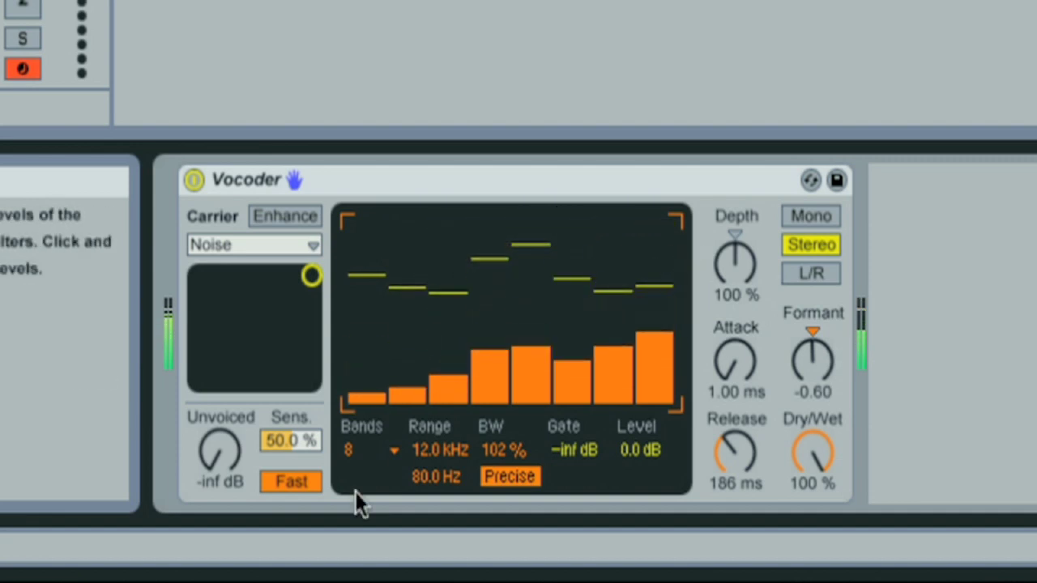
{"action": "left_click", "coordinate": [363, 452]}
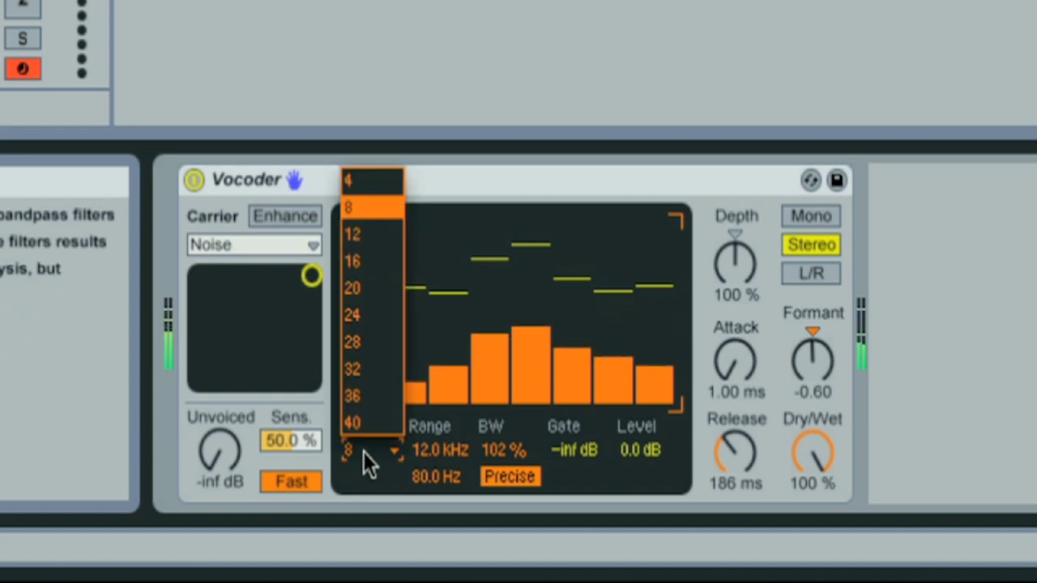
{"action": "left_click", "coordinate": [369, 373]}
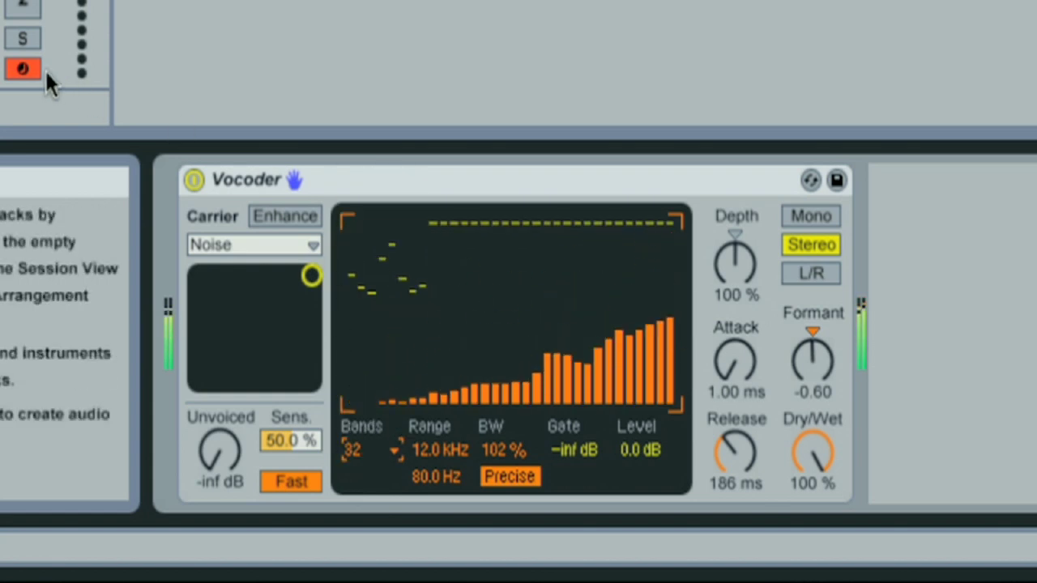
{"action": "mouse_move", "coordinate": [349, 253]}
{"action": "left_mouse_down"}
{"action": "mouse_move", "coordinate": [380, 243]}
{"action": "mouse_move", "coordinate": [409, 264]}
{"action": "mouse_move", "coordinate": [442, 264]}
{"action": "mouse_move", "coordinate": [474, 235]}
{"action": "mouse_move", "coordinate": [542, 263]}
{"action": "left_mouse_up"}
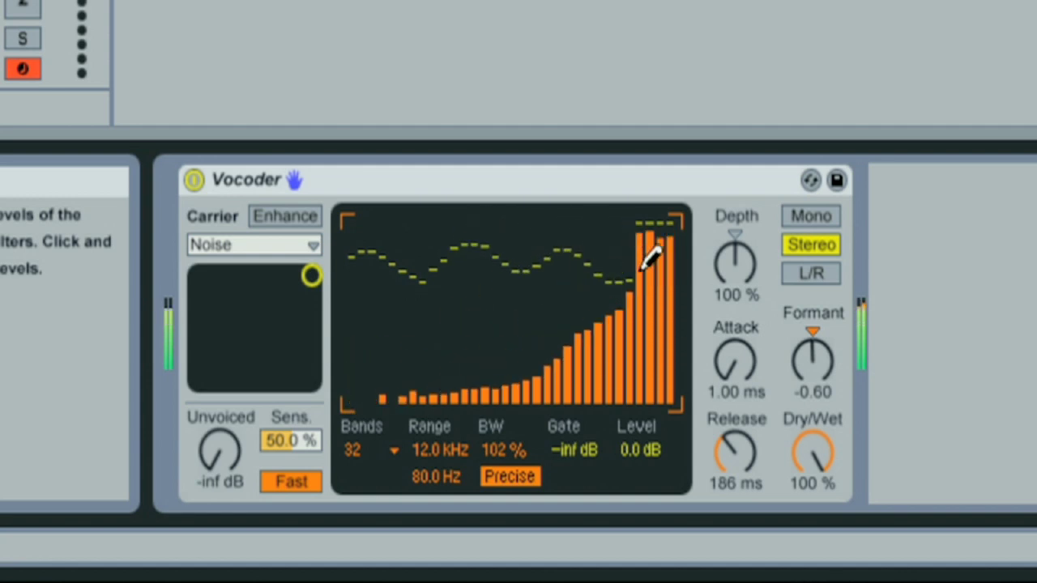
{"action": "mouse_move", "coordinate": [644, 267]}
{"action": "left_mouse_down"}
{"action": "mouse_move", "coordinate": [676, 234]}
{"action": "mouse_move", "coordinate": [649, 235]}
{"action": "left_mouse_up"}
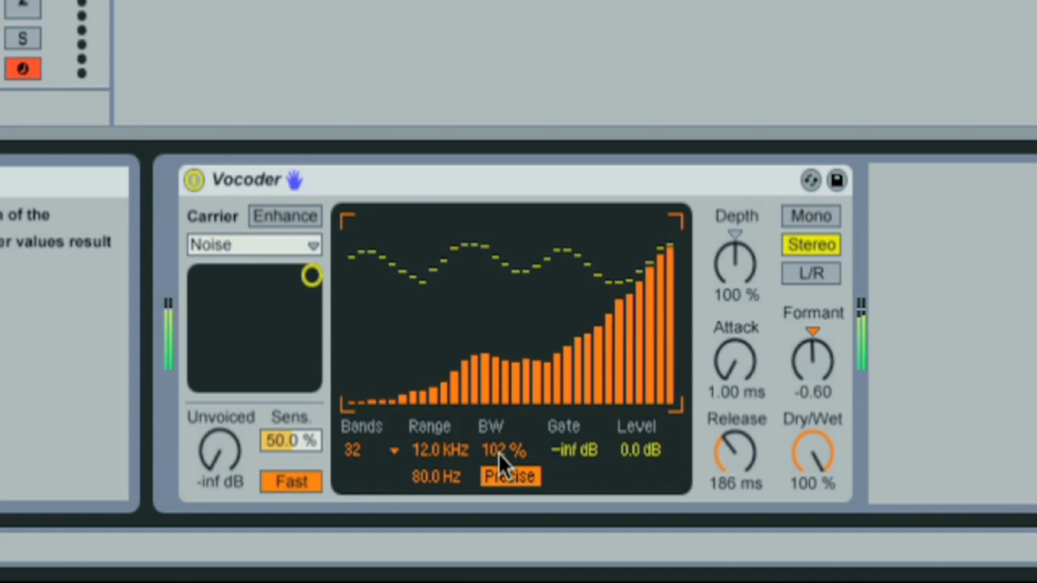
Step: Narrow the filter bandwidth, stop playback, and shift the Formant to -1.40
{"action": "left_click_drag", "start_coordinate": [497, 454], "coordinate": [533, 456]}
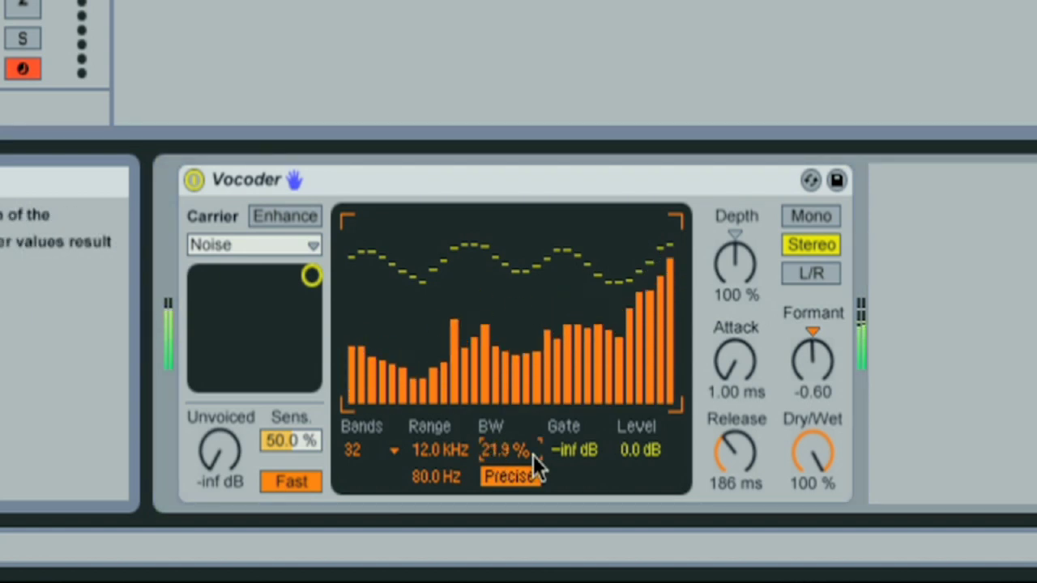
{"action": "key", "text": "Delete"}
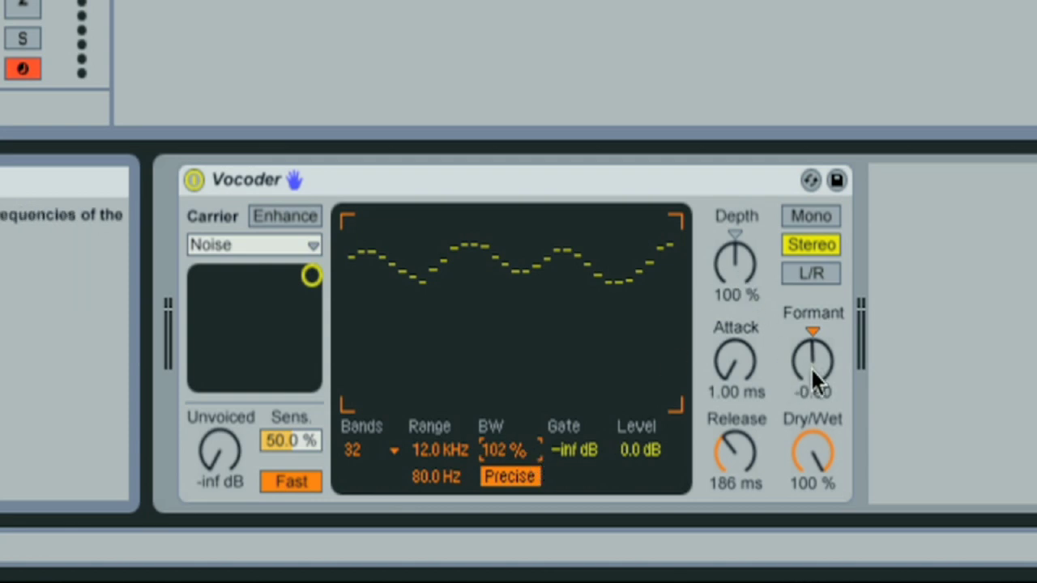
{"action": "left_click_drag", "start_coordinate": [808, 354], "coordinate": [809, 354]}
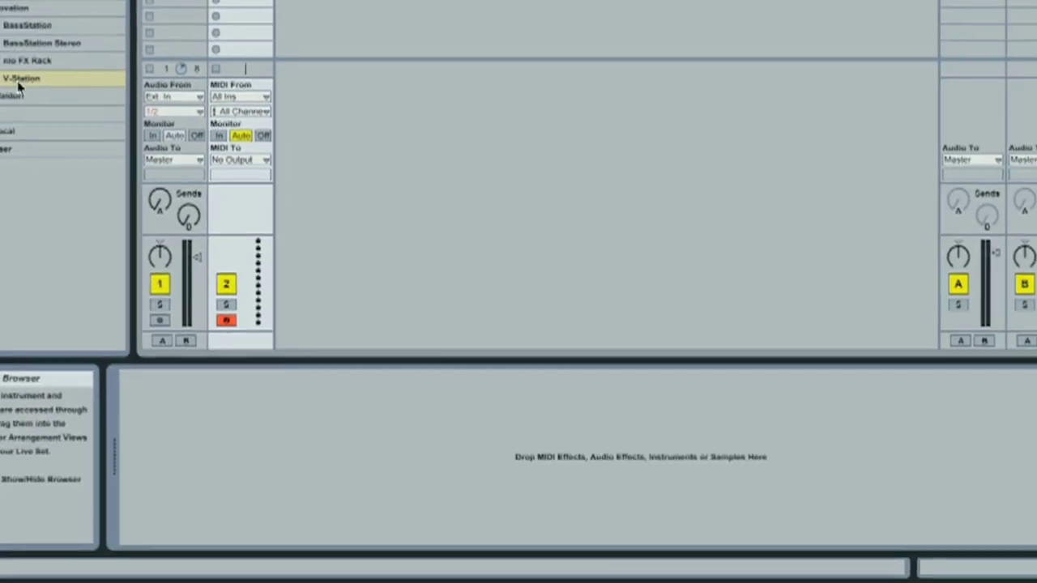
Step: Load V-Station on the MIDI track with a Hard Lead preset and deactivate track 2
{"action": "double_click", "coordinate": [4, 87]}
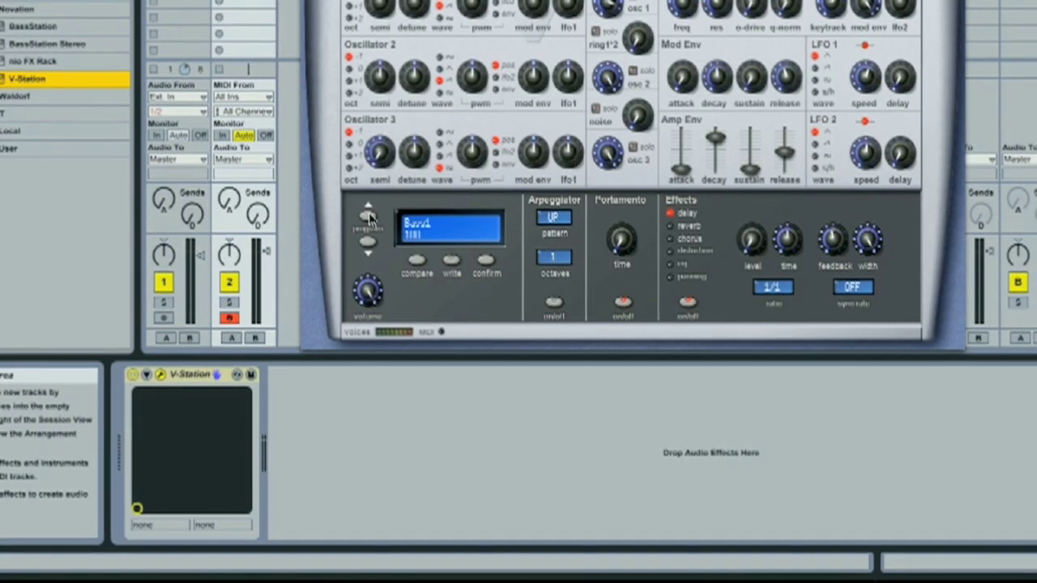
{"action": "left_click", "coordinate": [368, 214]}
{"action": "left_click", "coordinate": [368, 215]}
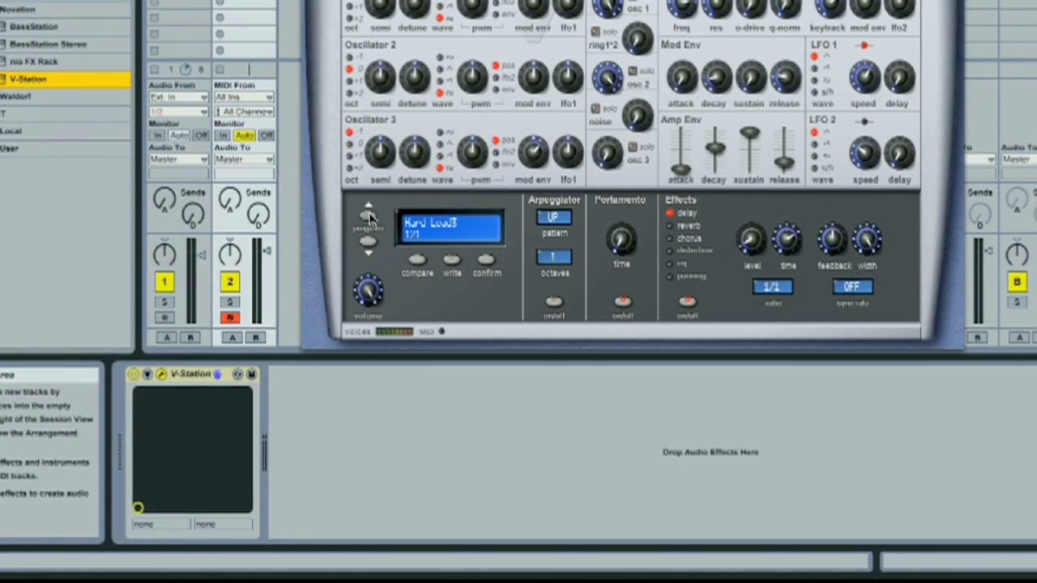
{"action": "left_click", "coordinate": [231, 281]}
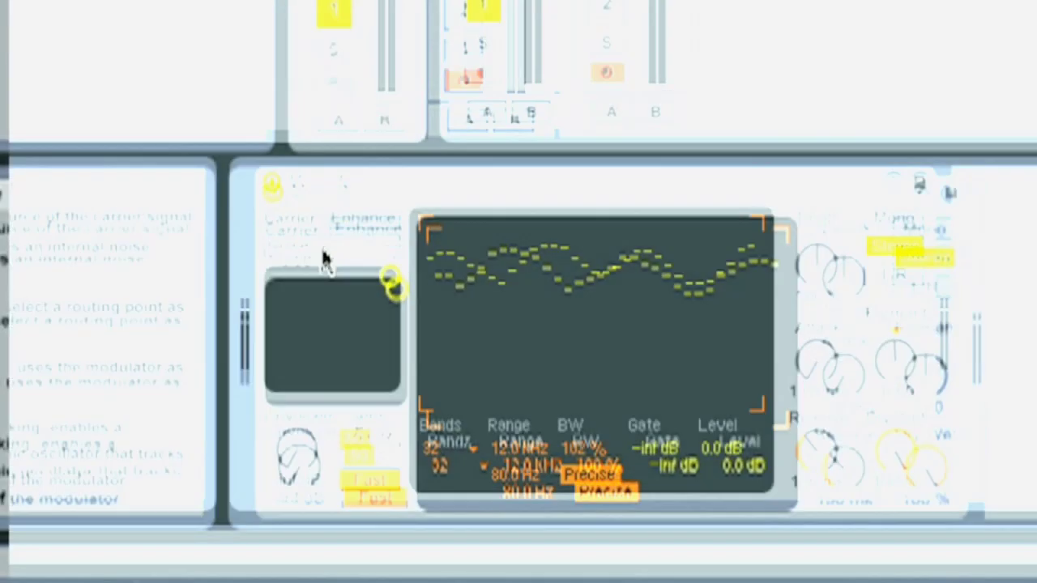
Step: Set the Vocoder carrier to External from 2-V-Station and start playback
{"action": "left_click", "coordinate": [127, 411]}
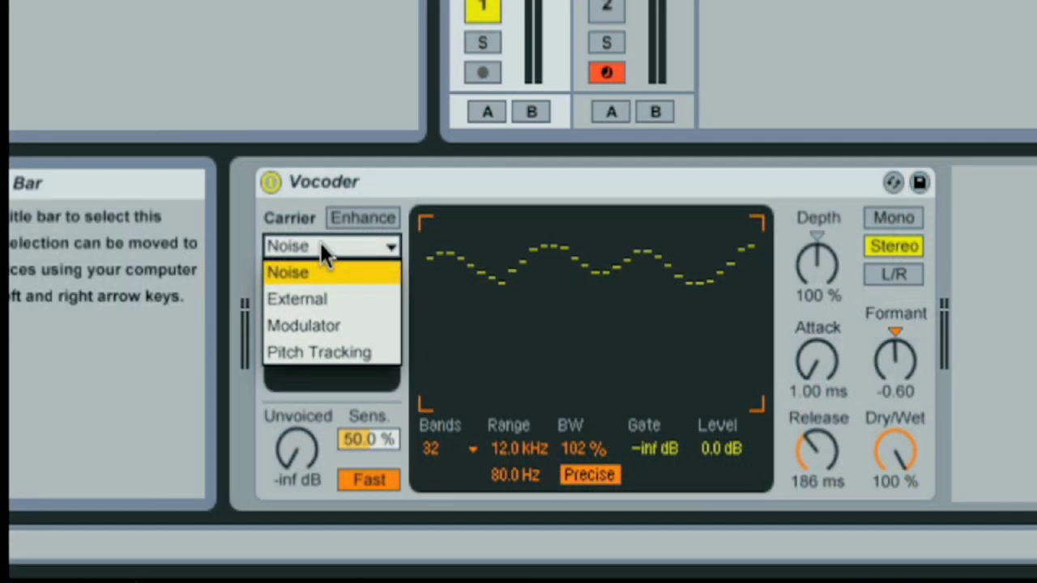
{"action": "left_click", "coordinate": [317, 299]}
{"action": "left_click", "coordinate": [319, 296]}
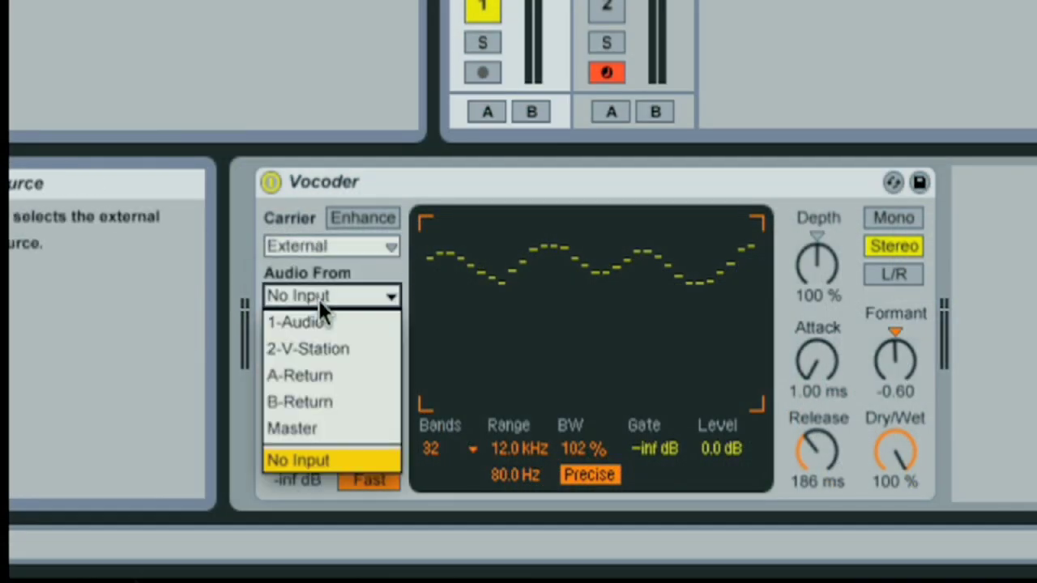
{"action": "left_click", "coordinate": [323, 350]}
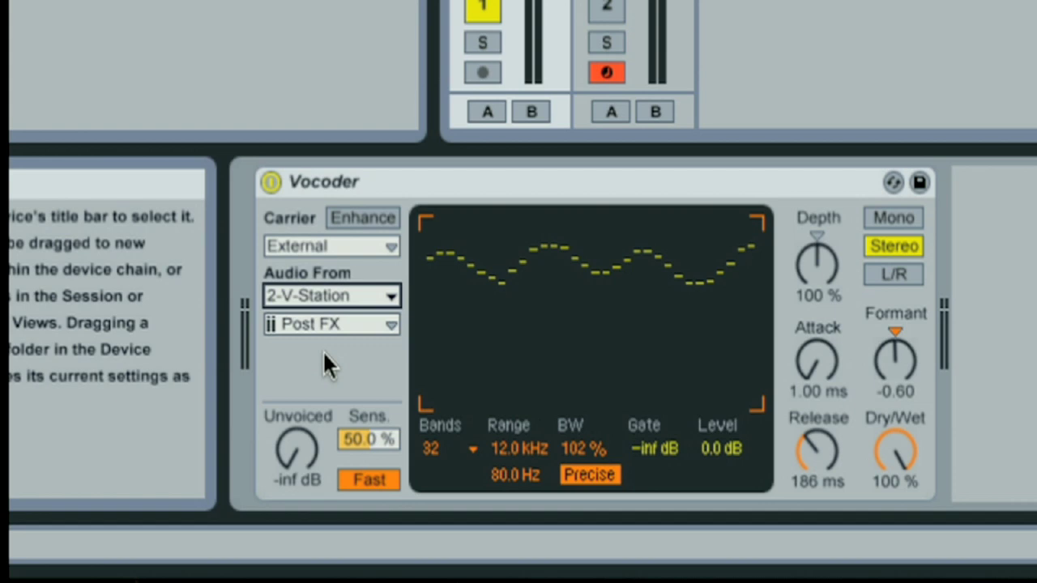
{"action": "key", "text": "space"}
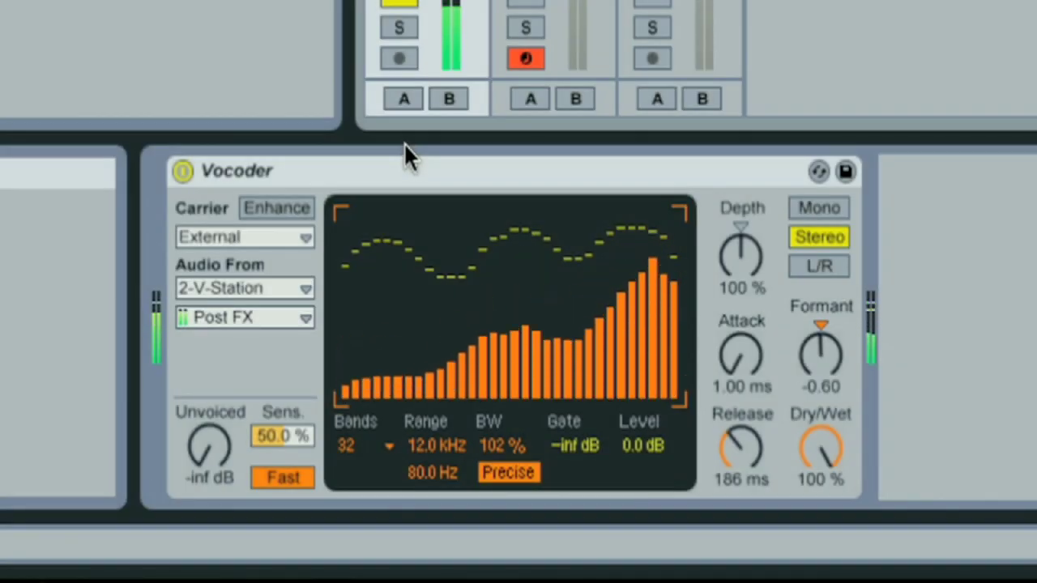
Step: Set Bands to 8, draw bands 1–6 lower, Gate to -13 dB and Depth to 162 %
{"action": "left_click", "coordinate": [356, 449]}
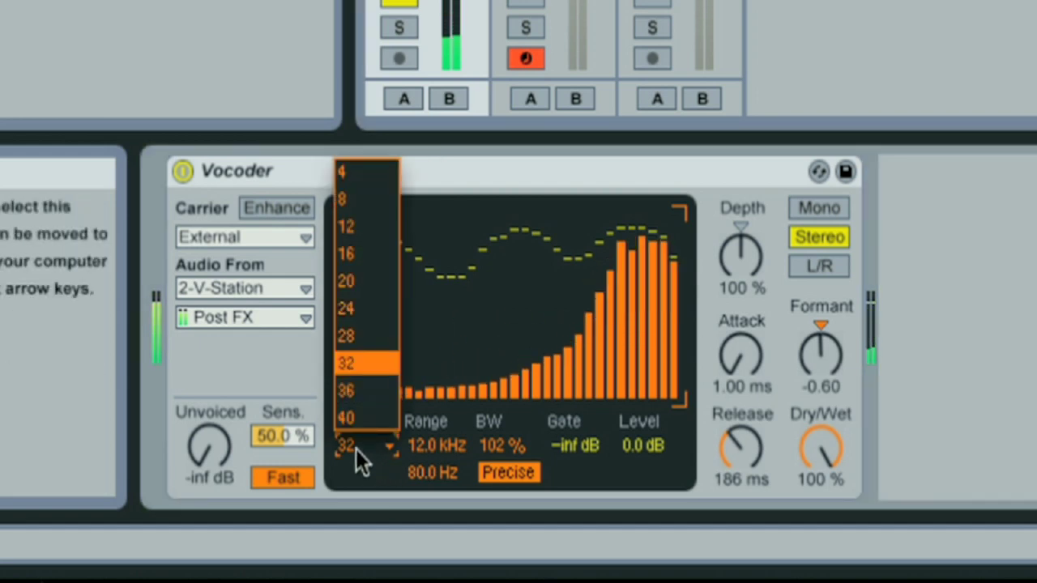
{"action": "left_click", "coordinate": [354, 198]}
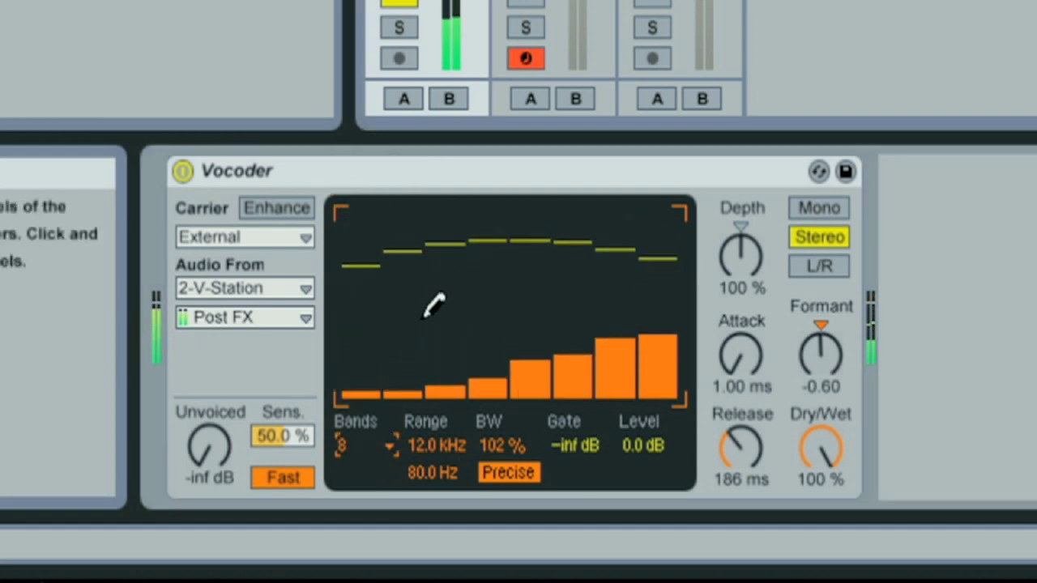
{"action": "mouse_move", "coordinate": [361, 295]}
{"action": "left_mouse_down"}
{"action": "mouse_move", "coordinate": [425, 249]}
{"action": "mouse_move", "coordinate": [557, 271]}
{"action": "mouse_move", "coordinate": [597, 237]}
{"action": "mouse_move", "coordinate": [636, 274]}
{"action": "left_mouse_up"}
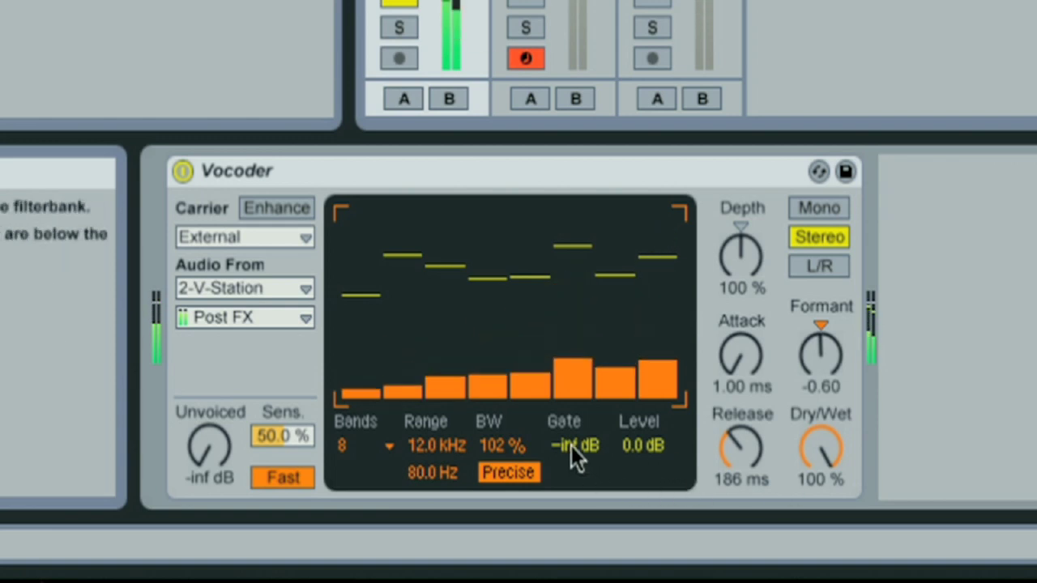
{"action": "left_click_drag", "start_coordinate": [571, 445], "coordinate": [568, 448]}
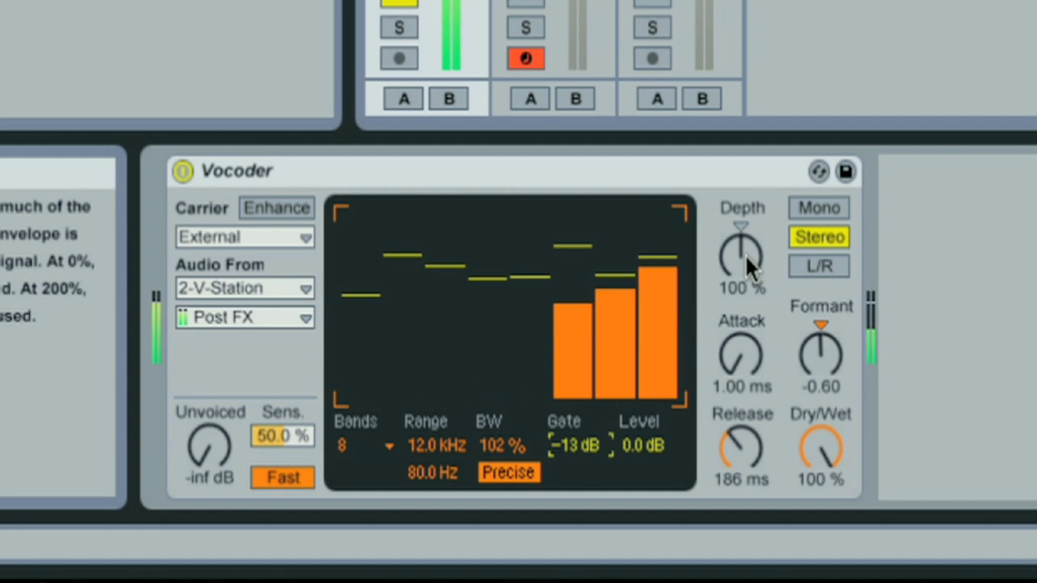
{"action": "left_click_drag", "start_coordinate": [746, 258], "coordinate": [743, 253]}
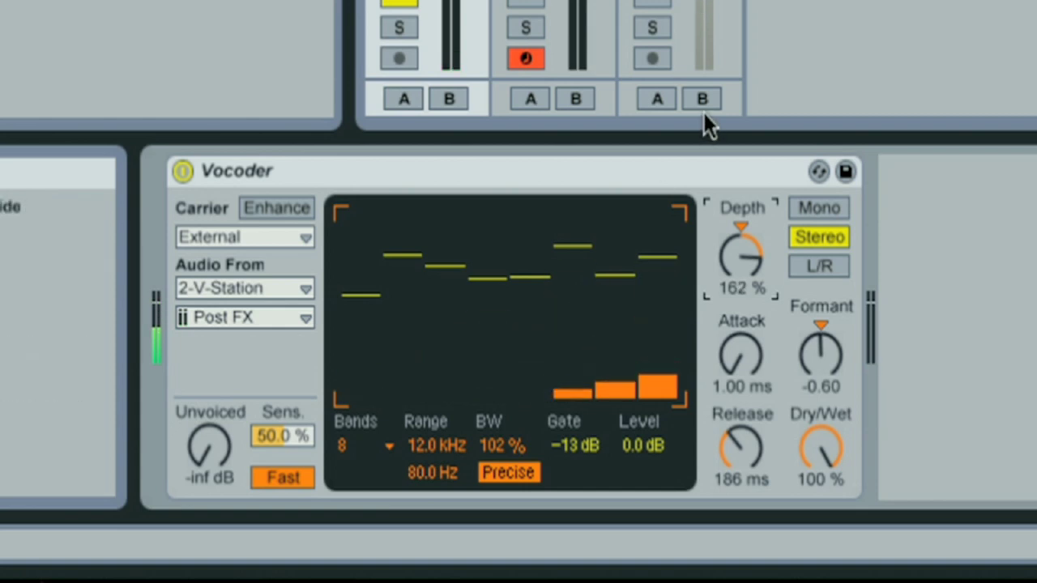
Step: Turn track 3 back on and return the Vocoder to 32 bands
{"action": "left_click", "coordinate": [659, 2]}
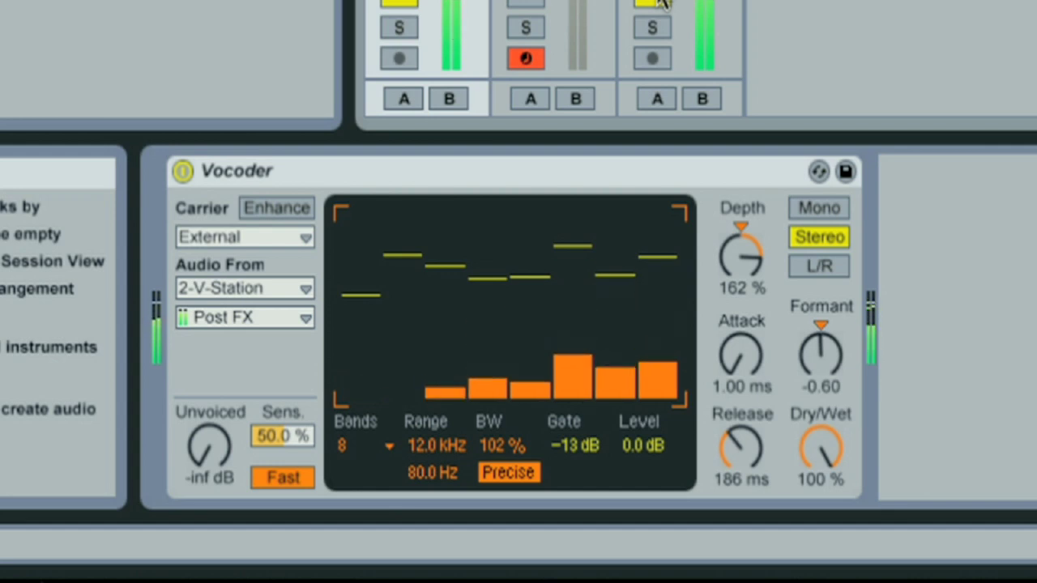
{"action": "left_click", "coordinate": [359, 449]}
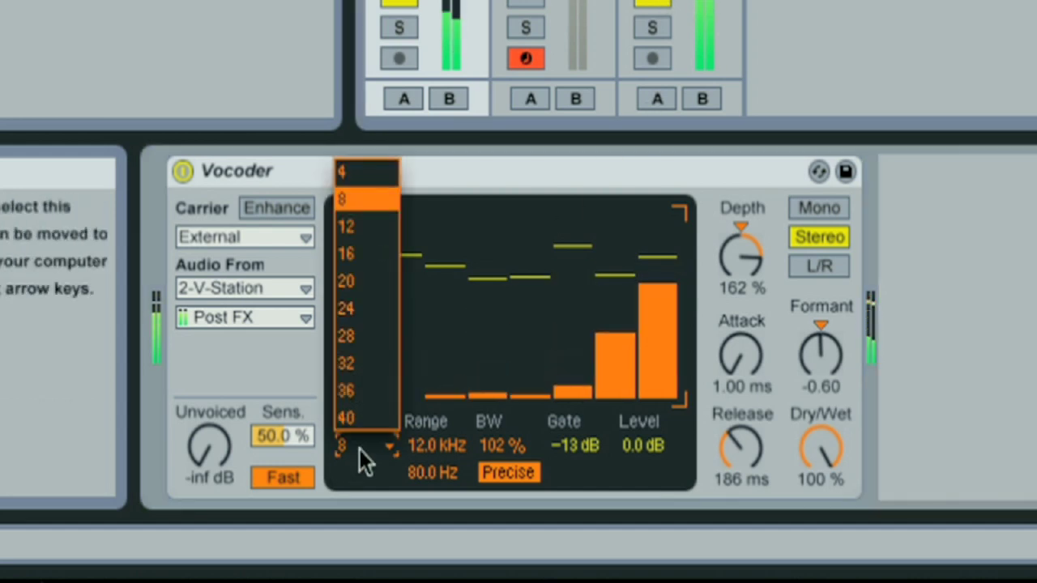
{"action": "left_click", "coordinate": [349, 367]}
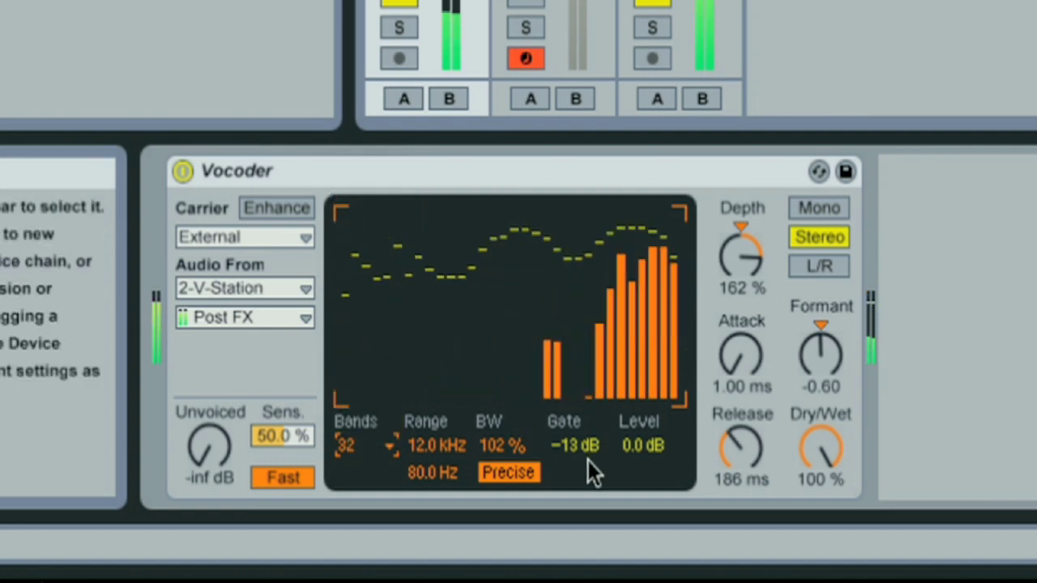
Step: Set Depth to 101 %, Gate to -inf dB, lengthen Attack slightly and Release to 399 ms
{"action": "left_click_drag", "start_coordinate": [741, 252], "coordinate": [741, 253]}
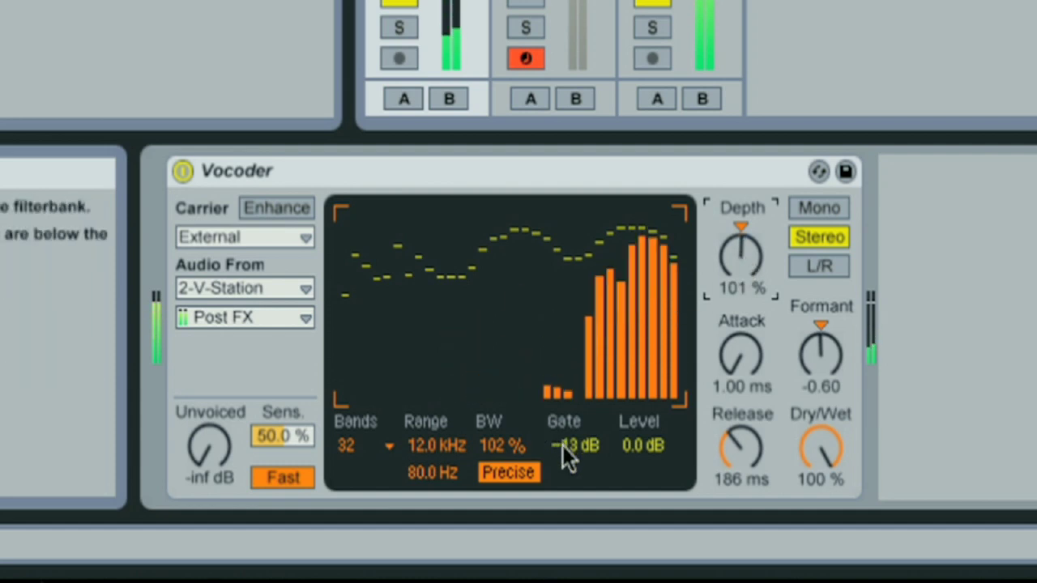
{"action": "left_click_drag", "start_coordinate": [562, 446], "coordinate": [562, 447]}
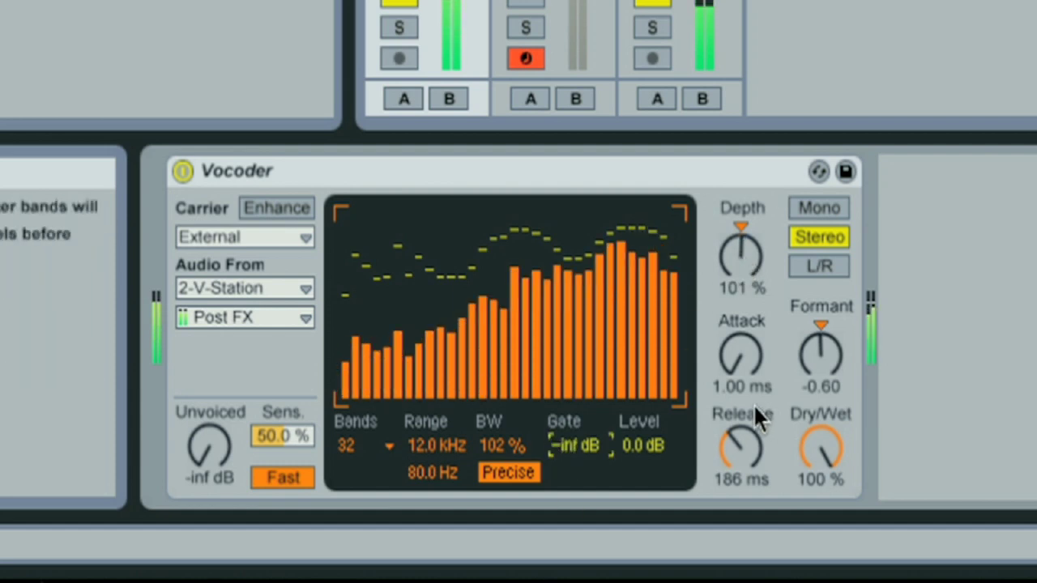
{"action": "left_click_drag", "start_coordinate": [749, 357], "coordinate": [749, 354]}
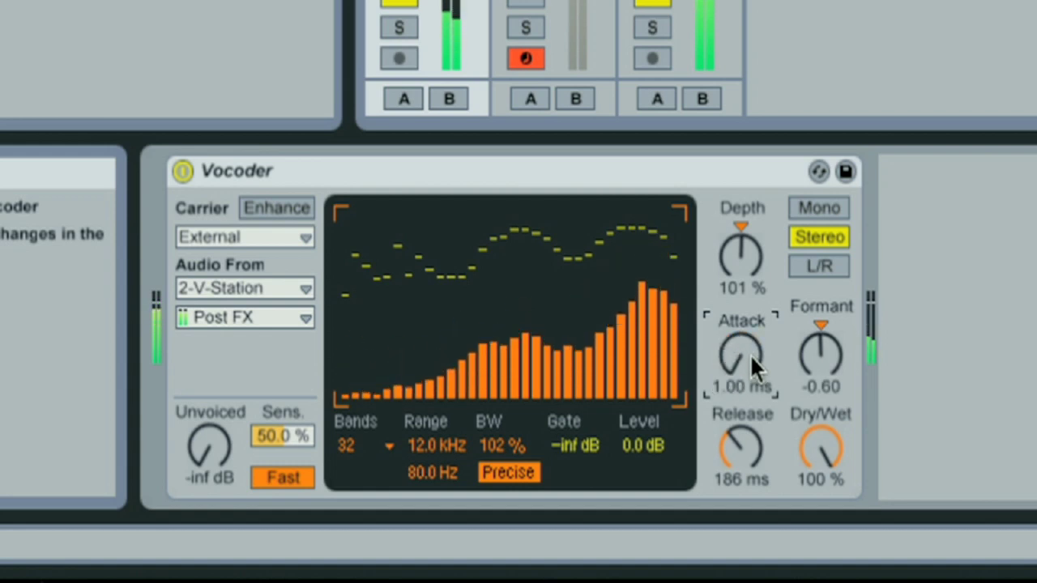
{"action": "left_click_drag", "start_coordinate": [744, 439], "coordinate": [746, 445]}
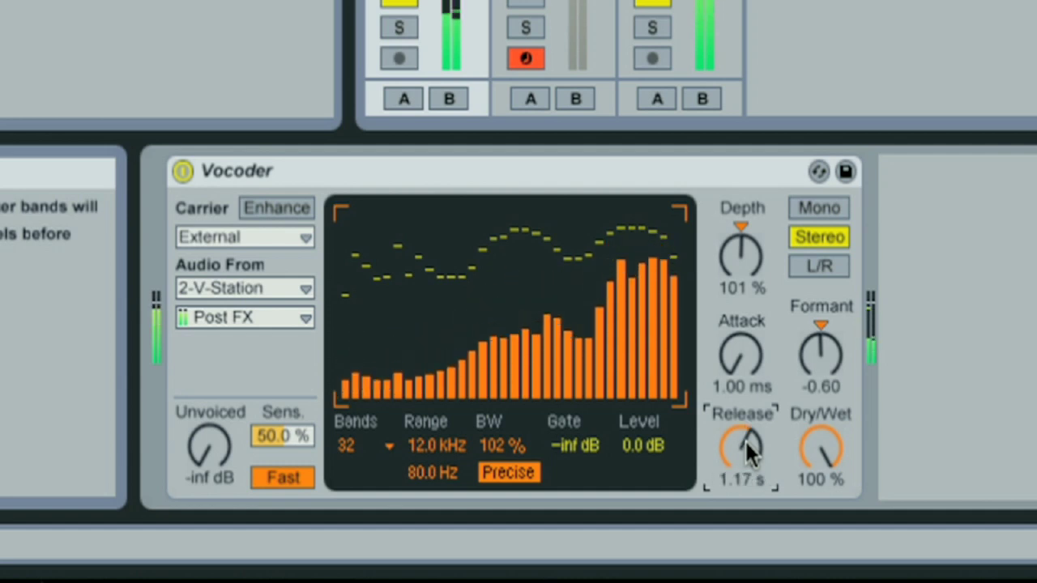